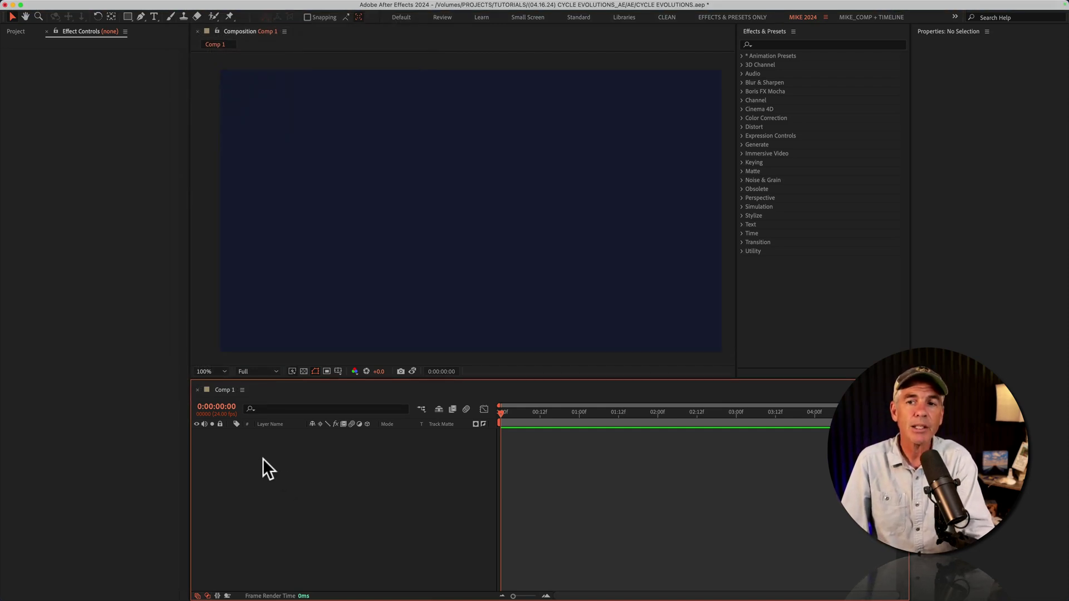
Step: Set up a new solid named 'Fractal Noise' at the comp's 1920 × 1080 size
right_click(214, 443)
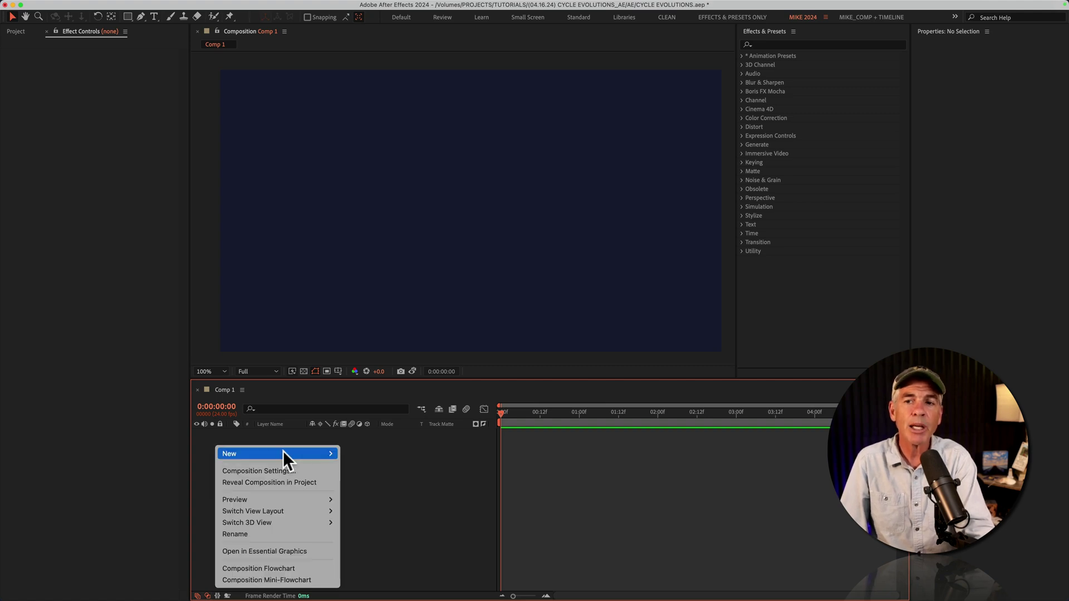
mouse_move(284, 454)
click(460, 476)
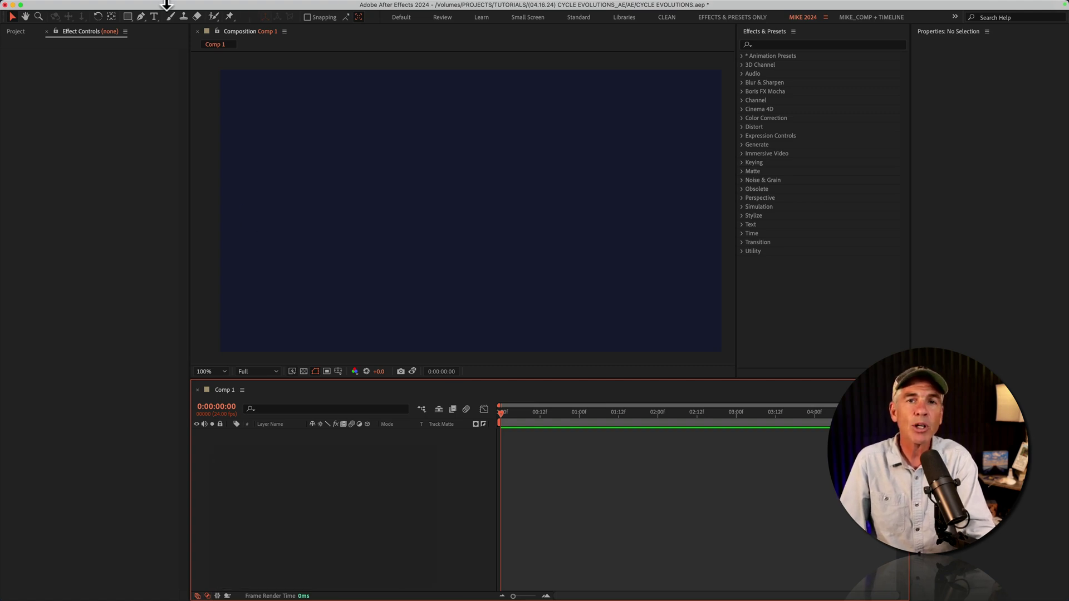
click(181, 5)
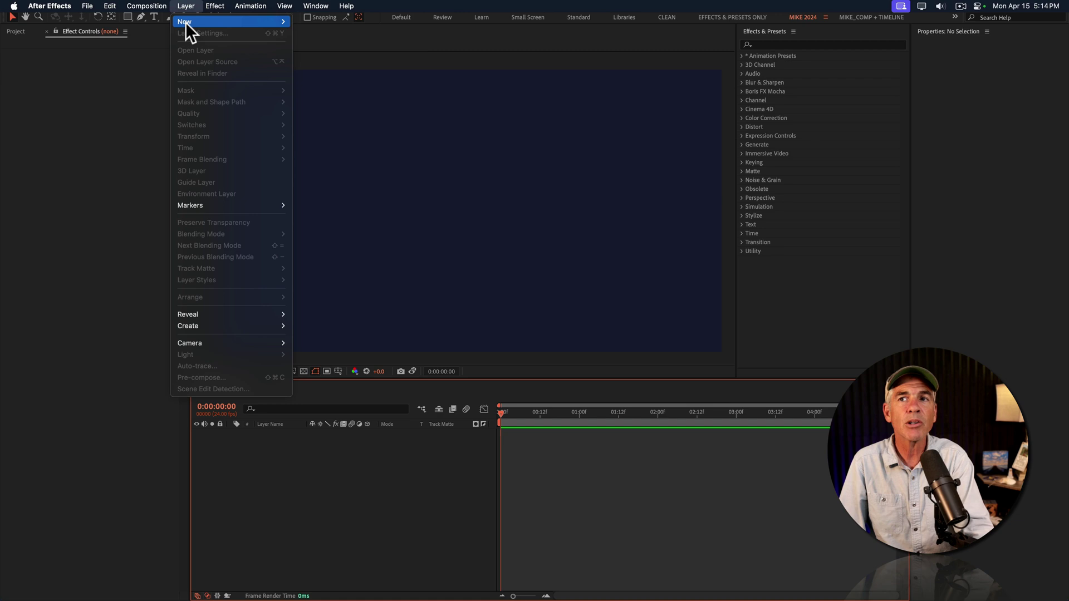
mouse_move(185, 22)
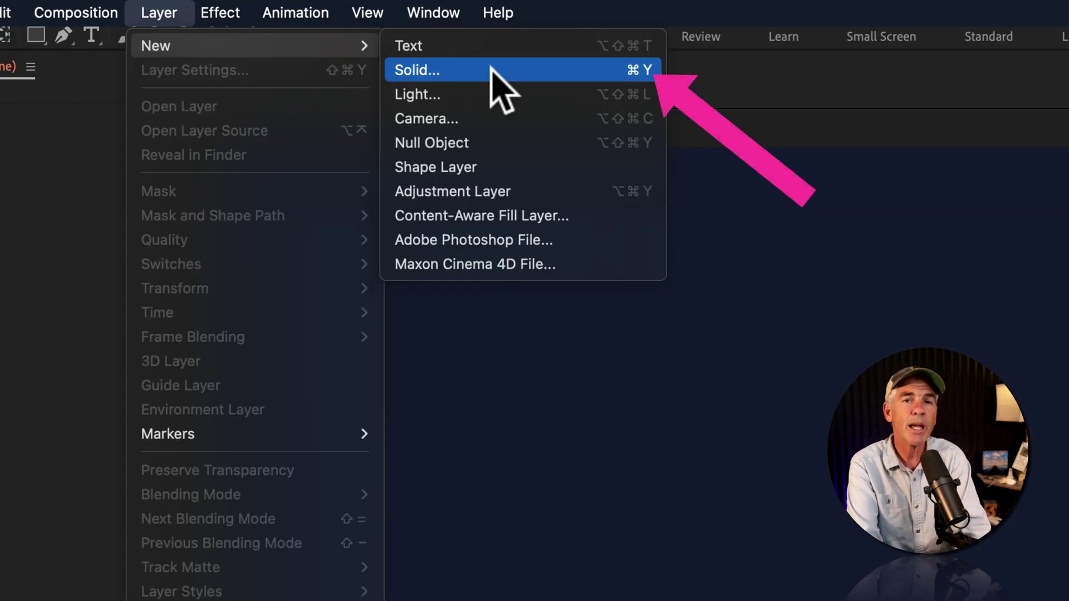
click(491, 69)
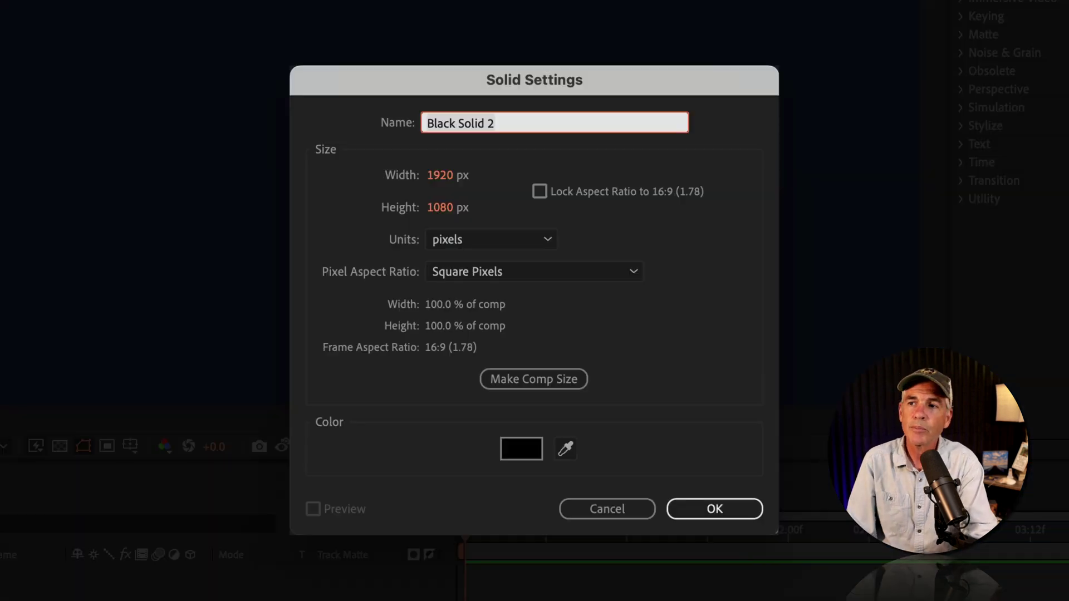
text(Fractal Noise)
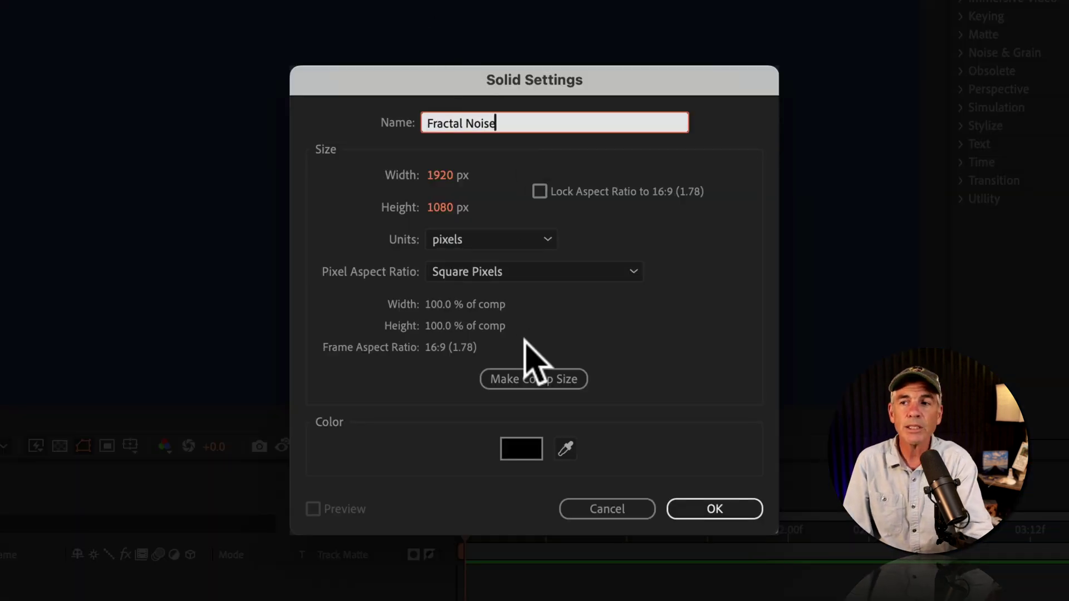
click(529, 380)
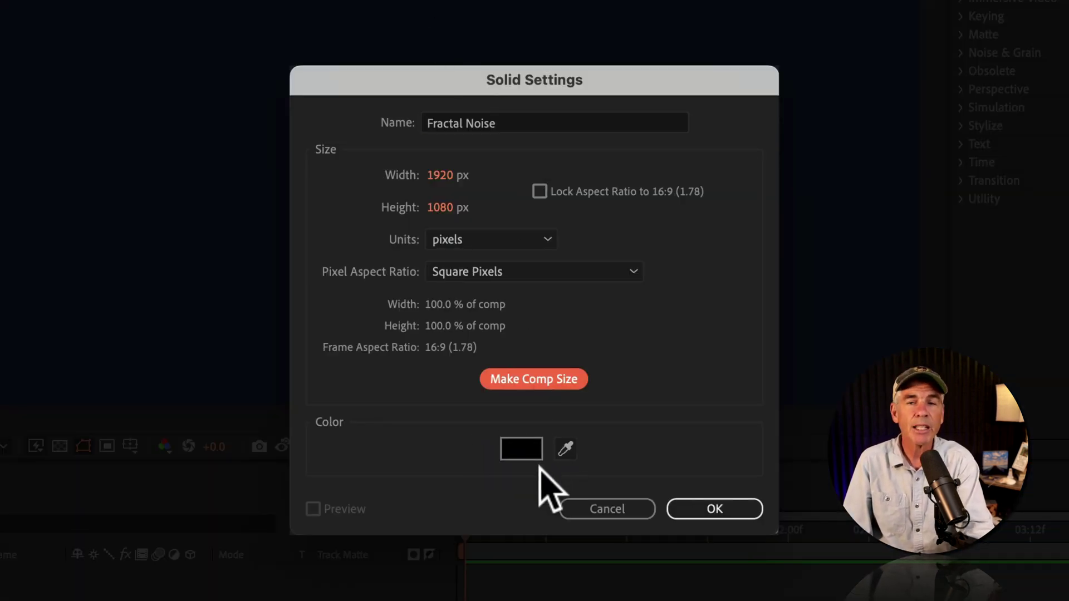
Step: Create the solid and find Fractal Noise by searching 'fracta' in Effects & Presets
click(724, 509)
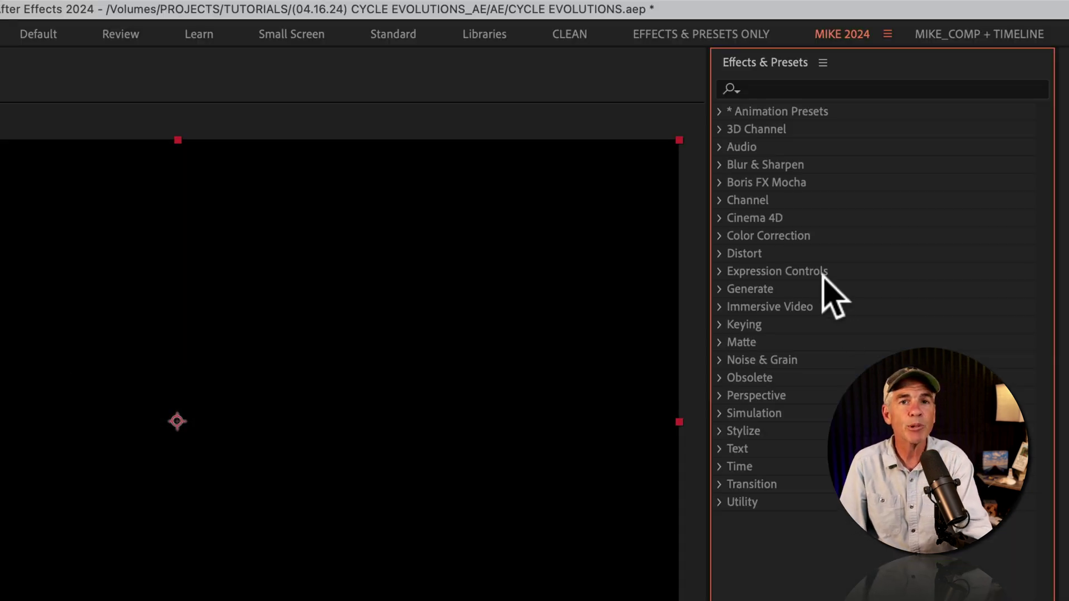
click(792, 89)
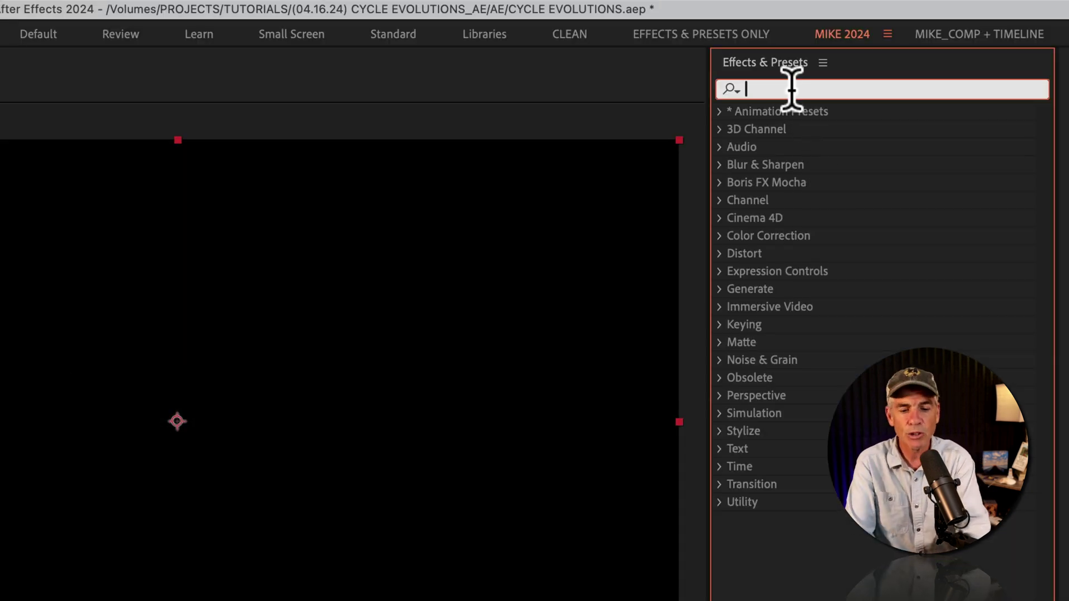
text(fract)
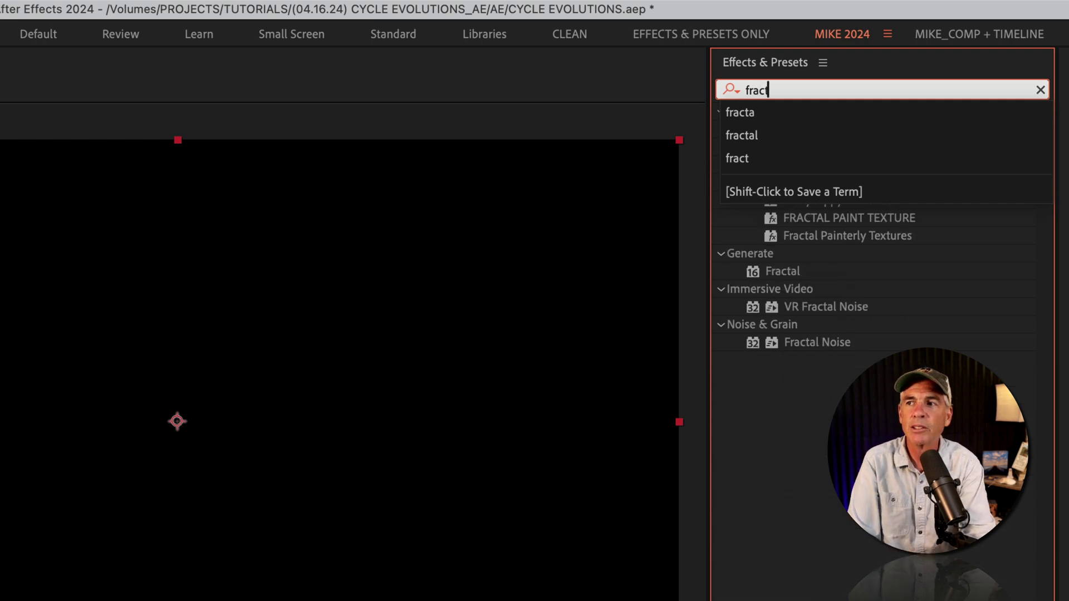
text(a)
click(835, 295)
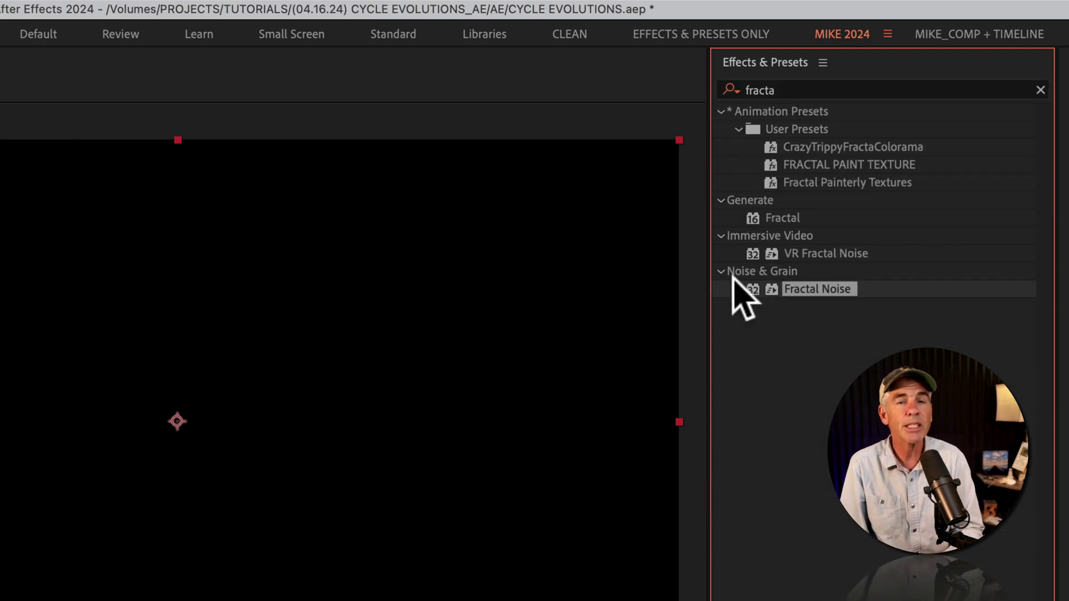
Step: Apply Fractal Noise to the FRACTAL NOISE layer and expand the effect's properties
drag(807, 290, 284, 434)
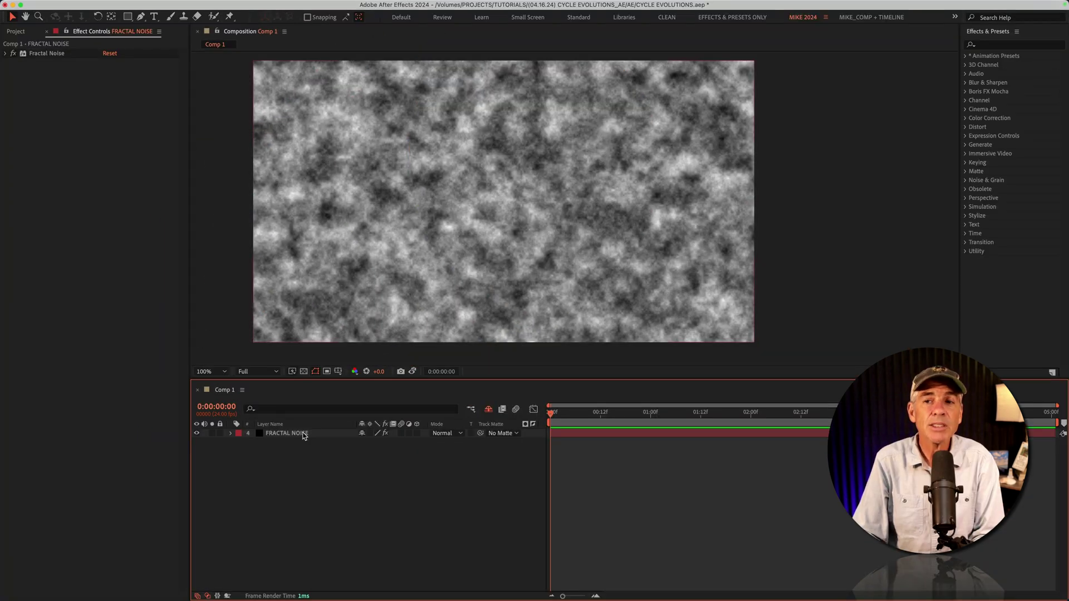
click(305, 434)
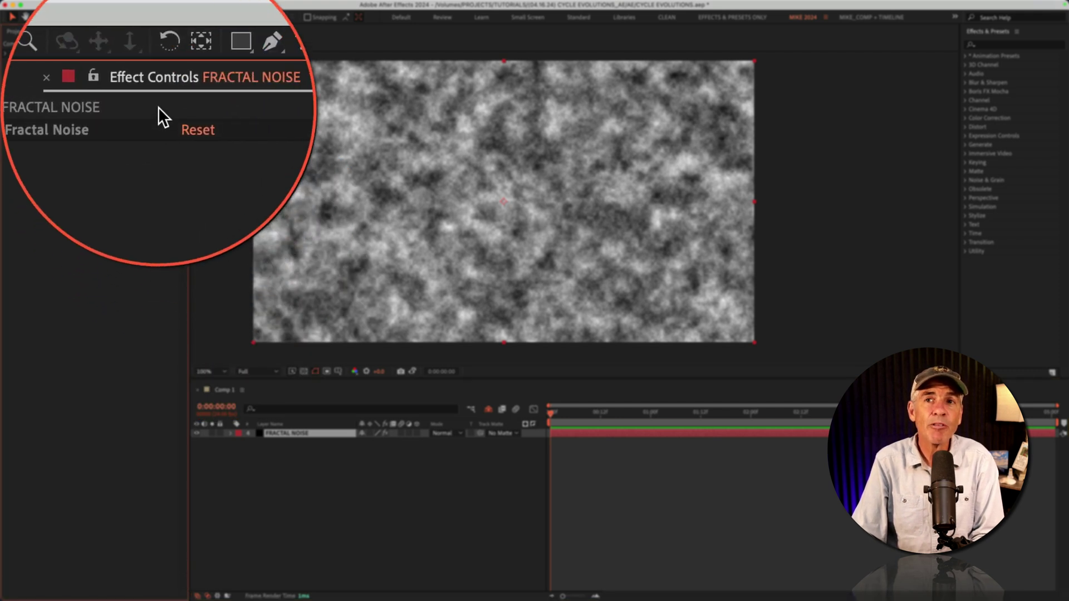
click(17, 131)
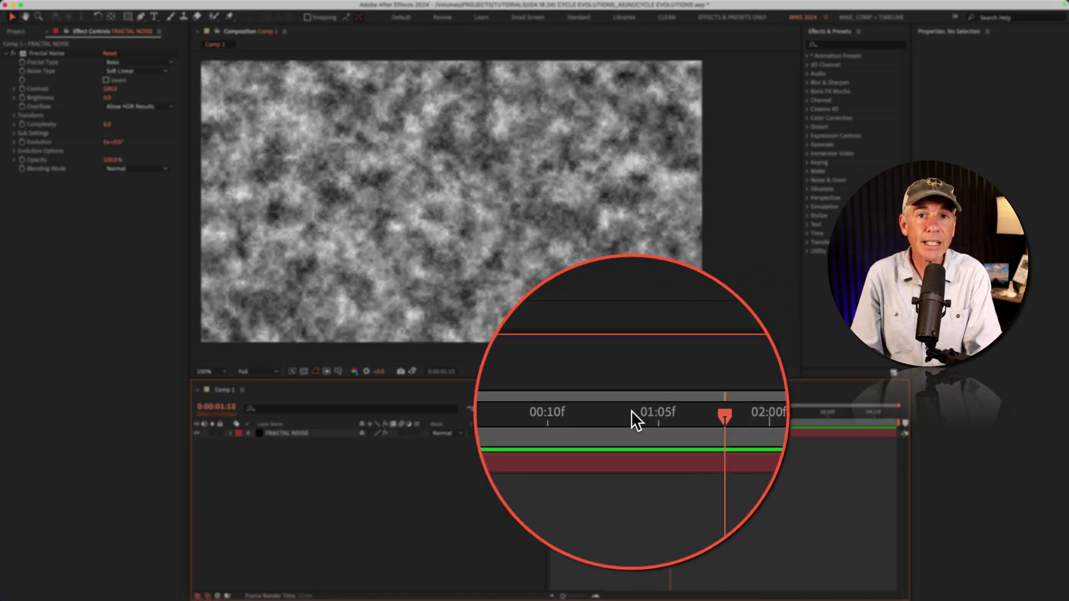
Step: Keyframe Evolution at 0x at 0:00 and 2x at 0:00:04:14, then check both keyframes
key(Home)
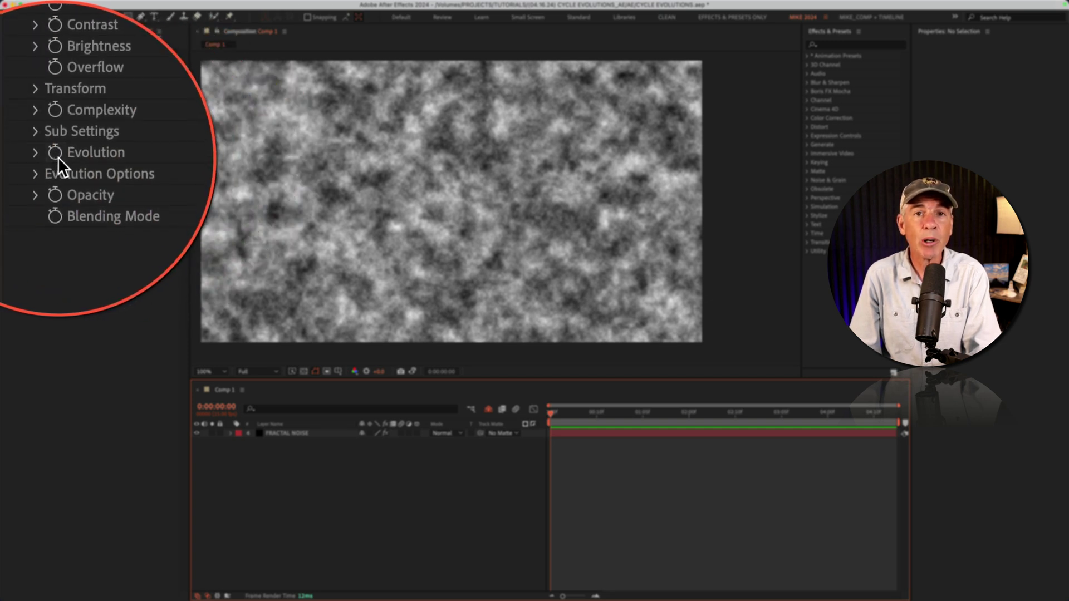
click(57, 156)
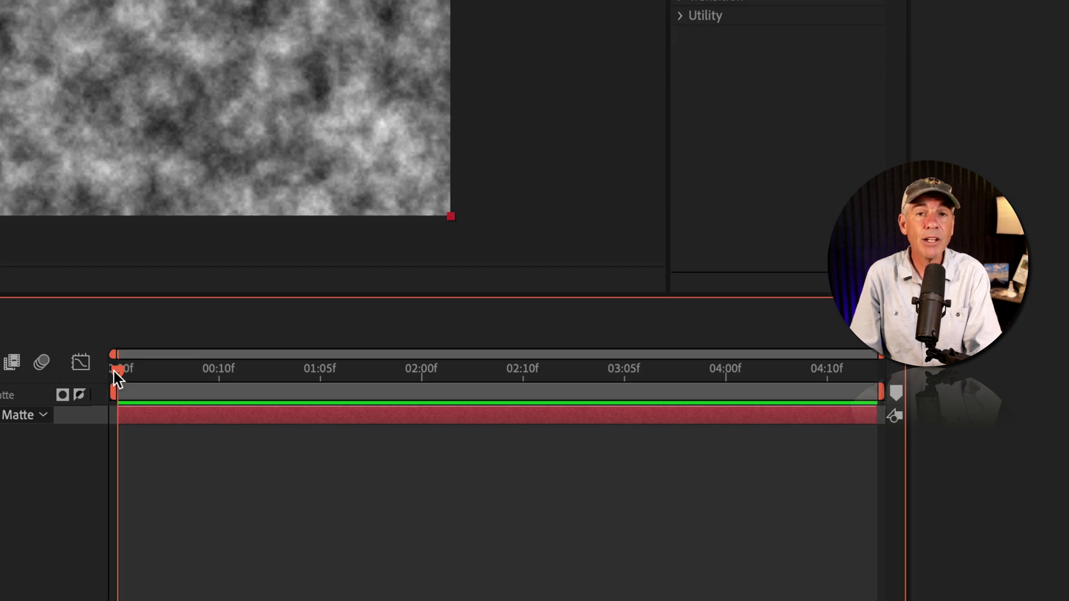
drag(117, 378, 868, 378)
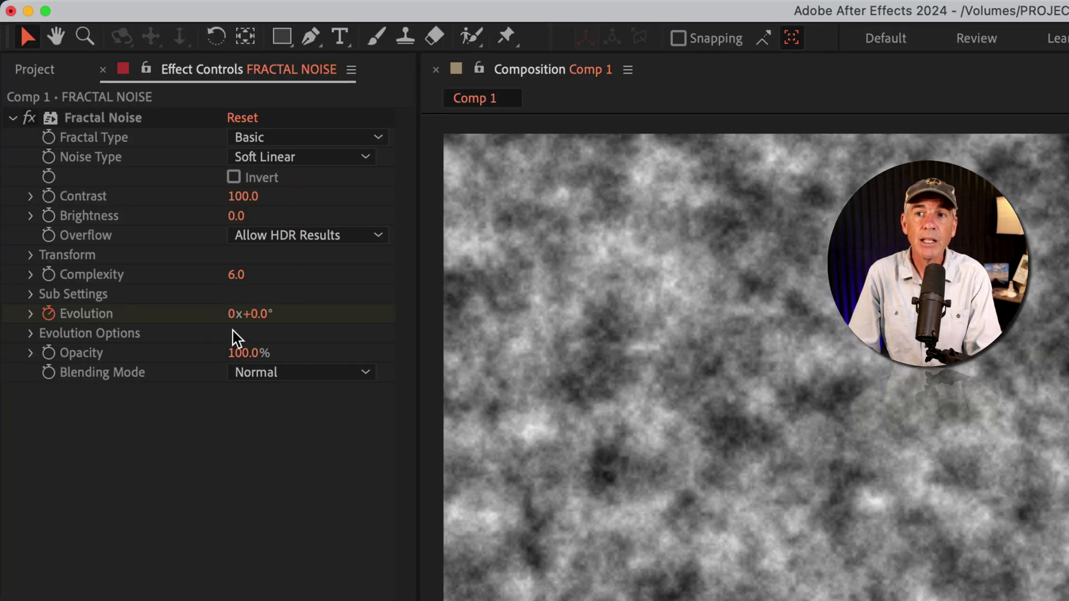
click(236, 315)
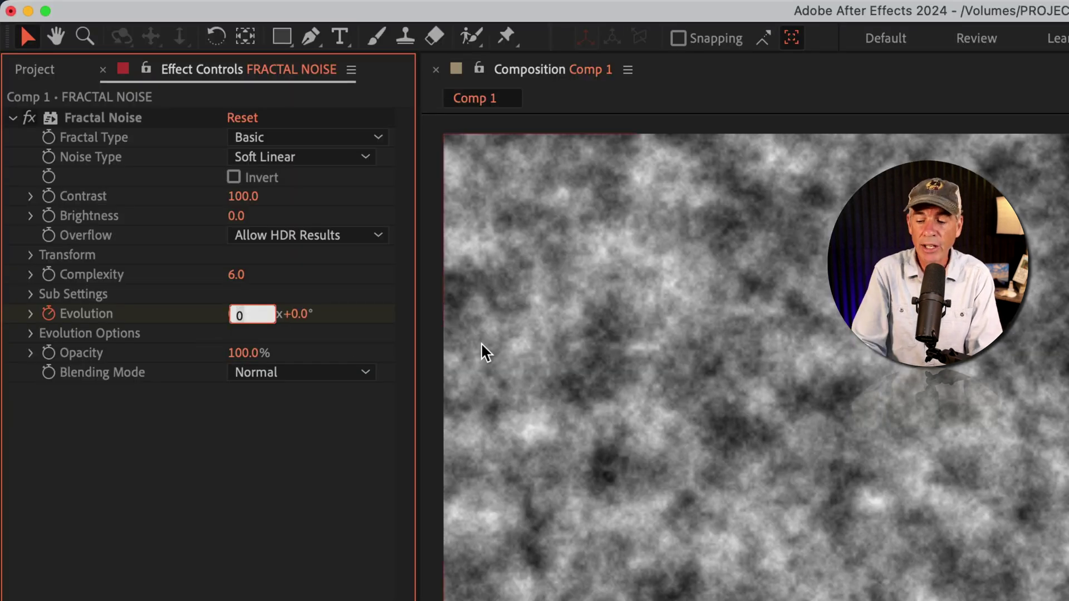
text(2)
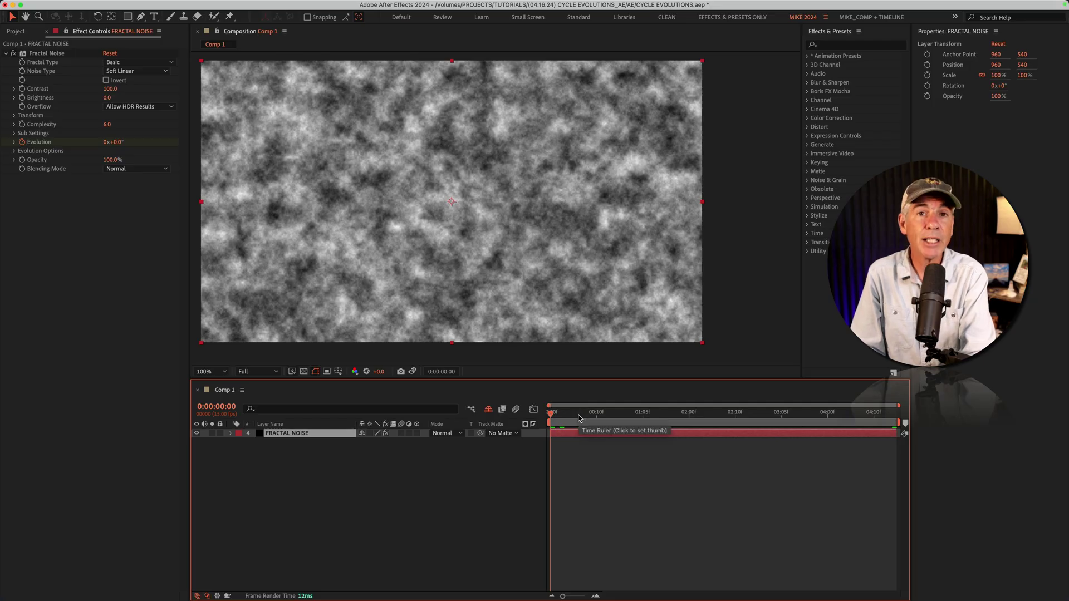
text(u)
click(535, 465)
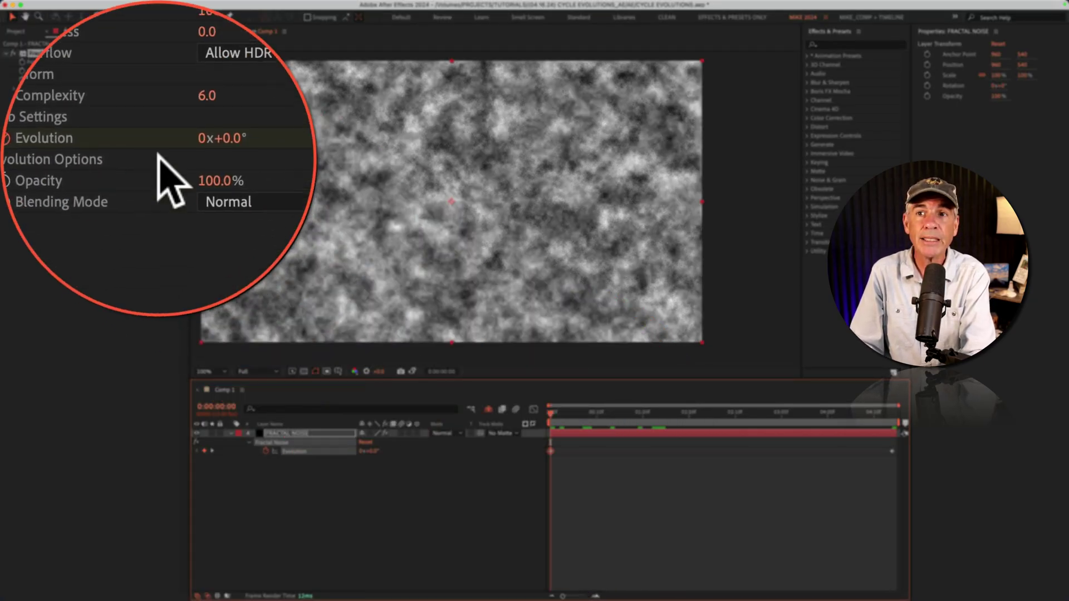
key(k)
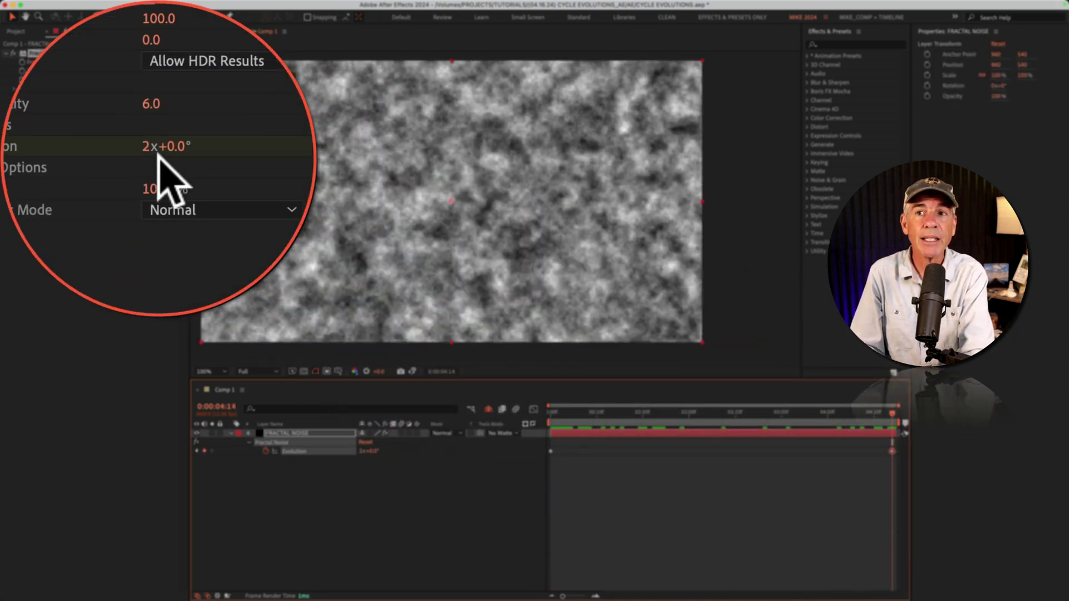
key(j)
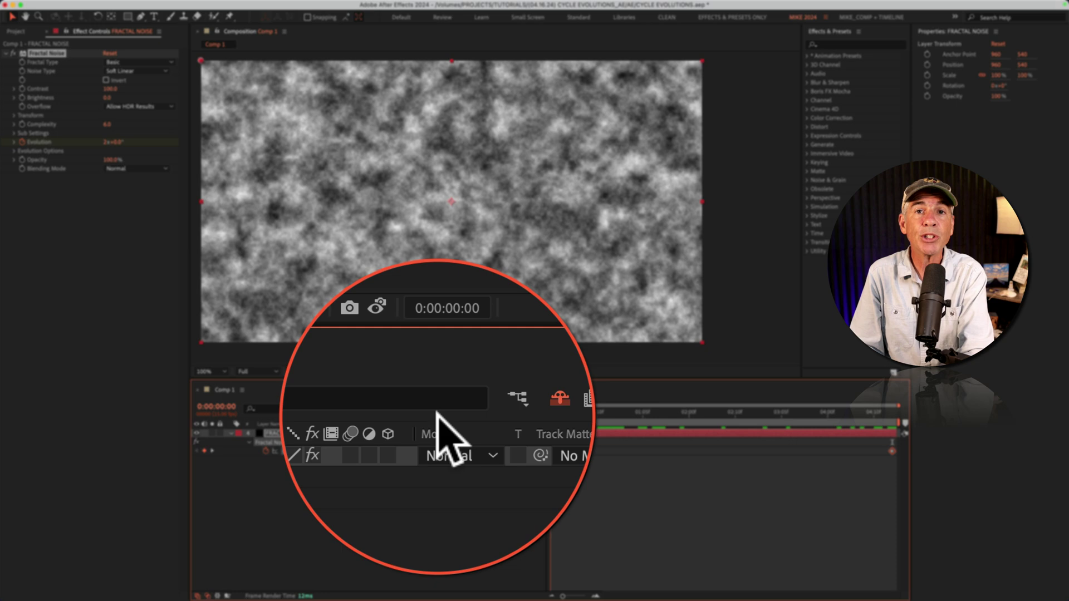
key(space)
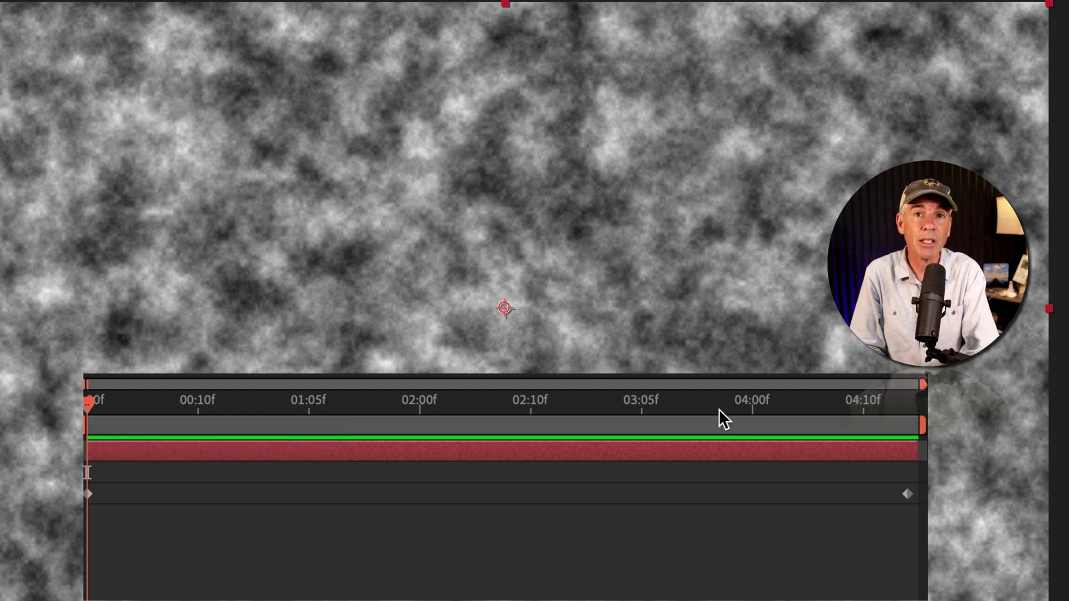
key(space)
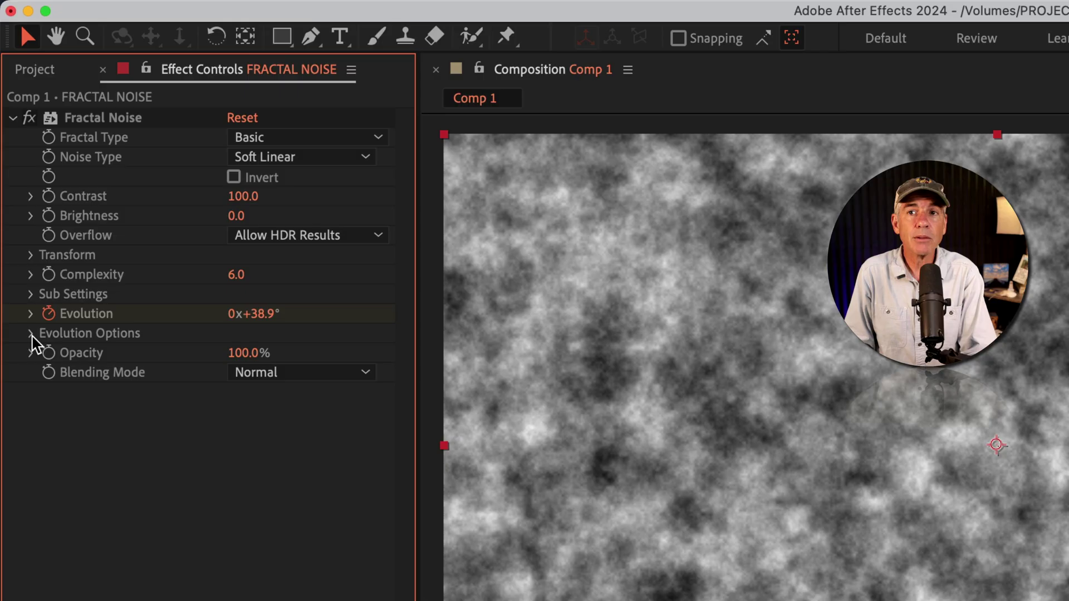
Step: Turn on Cycle Evolution in Evolution Options and preview up to the last keyframe
click(30, 334)
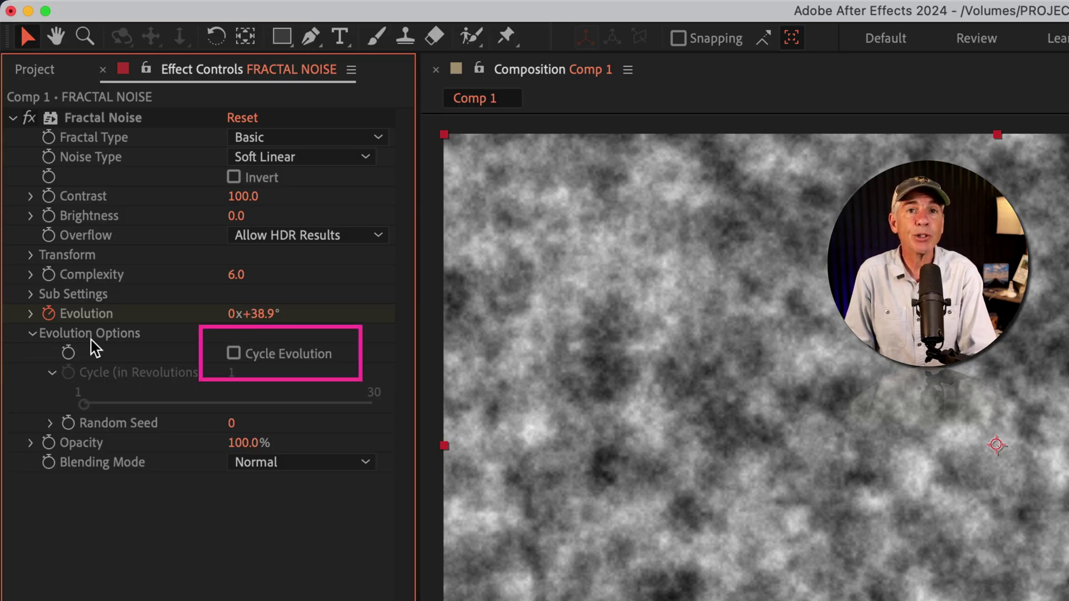
click(234, 354)
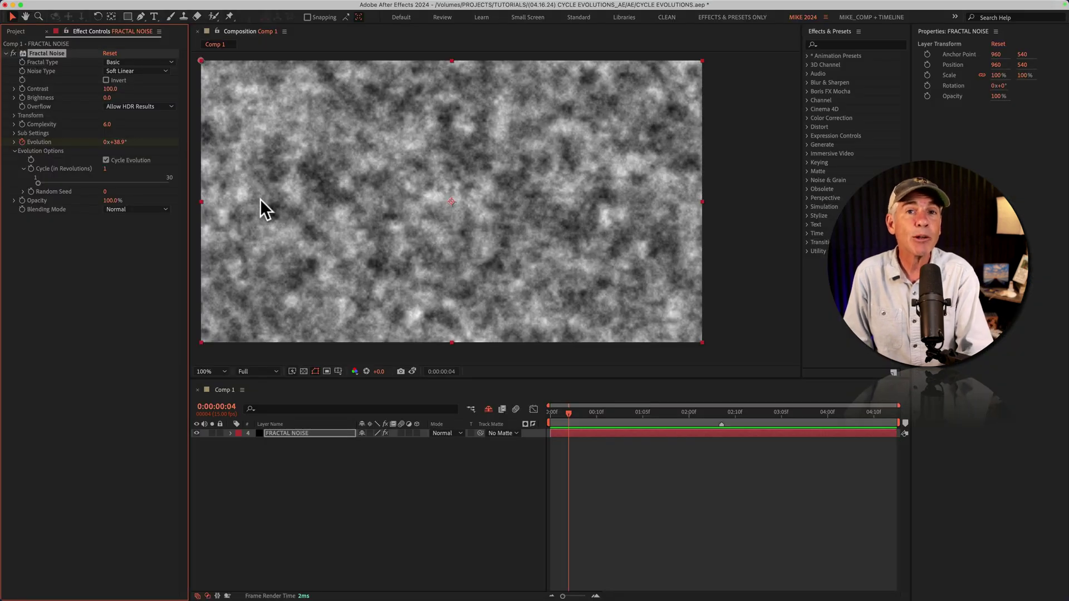
key(space)
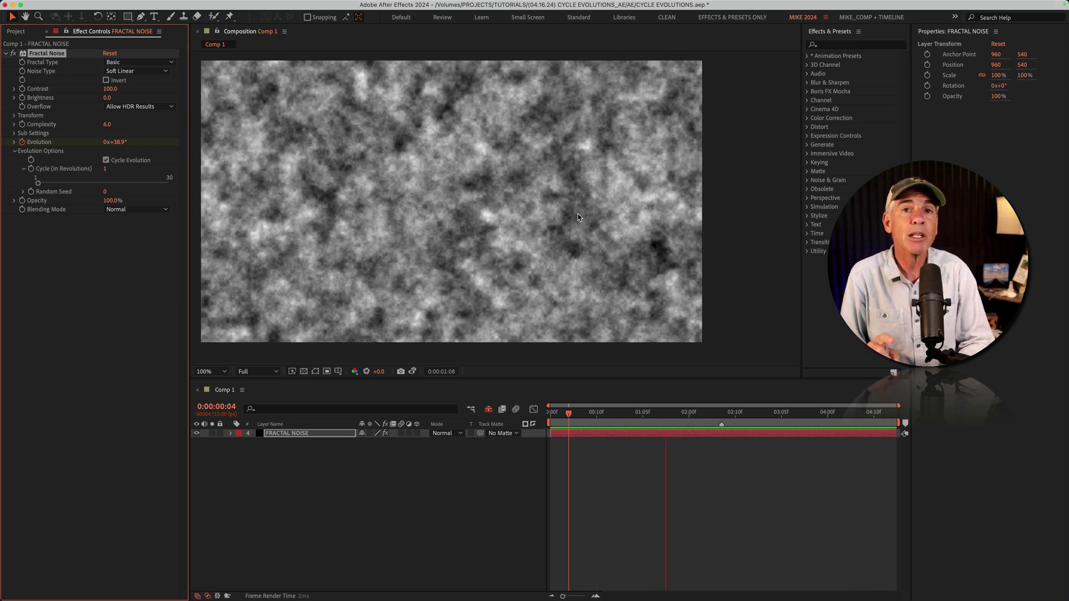
key(space)
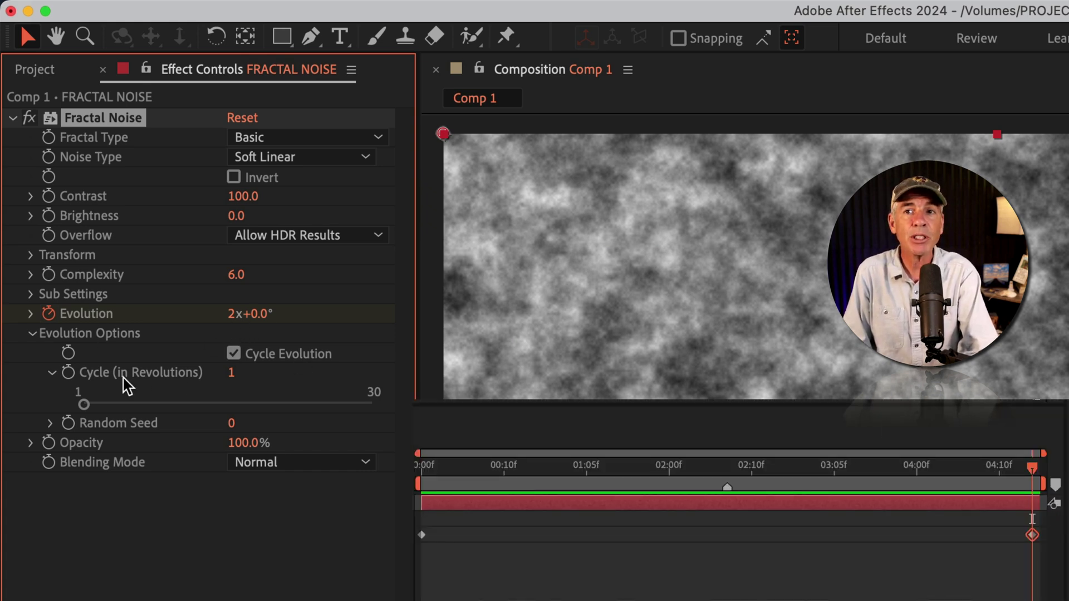
Step: Set Cycle (in Revolutions) to 2 in Evolution Options
click(231, 373)
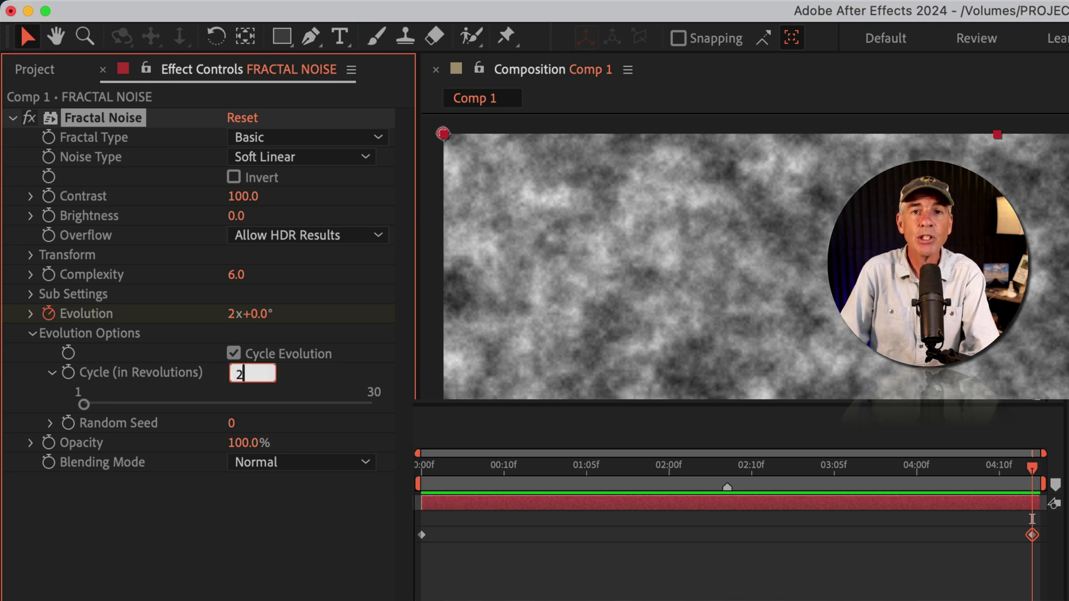
key(Return)
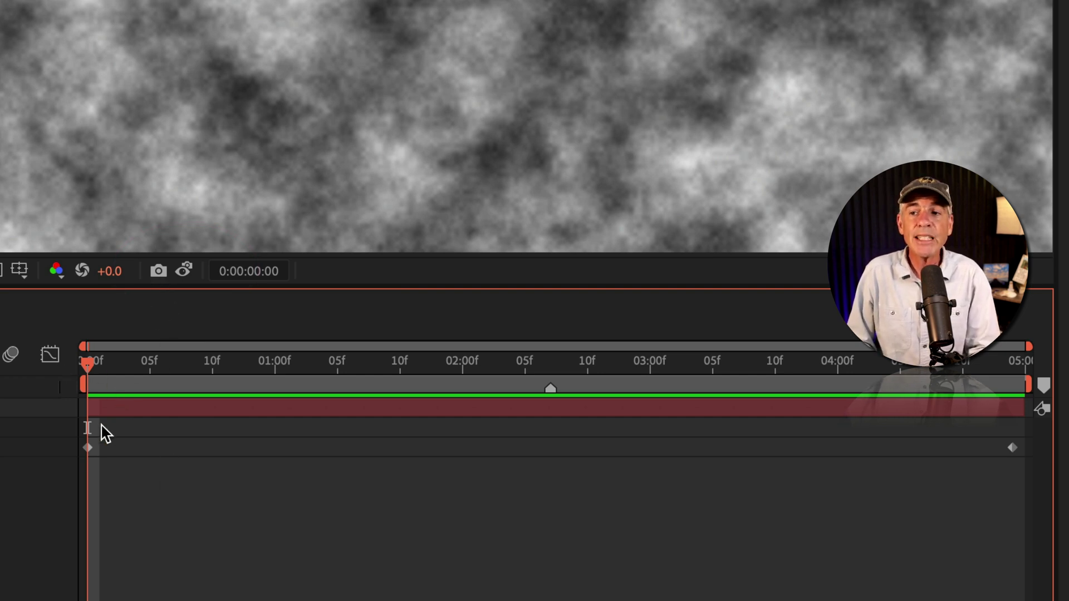
Step: Snapshot the first frame, compare it at 0:00:04:14, then select the last Evolution keyframe
drag(106, 433, 74, 480)
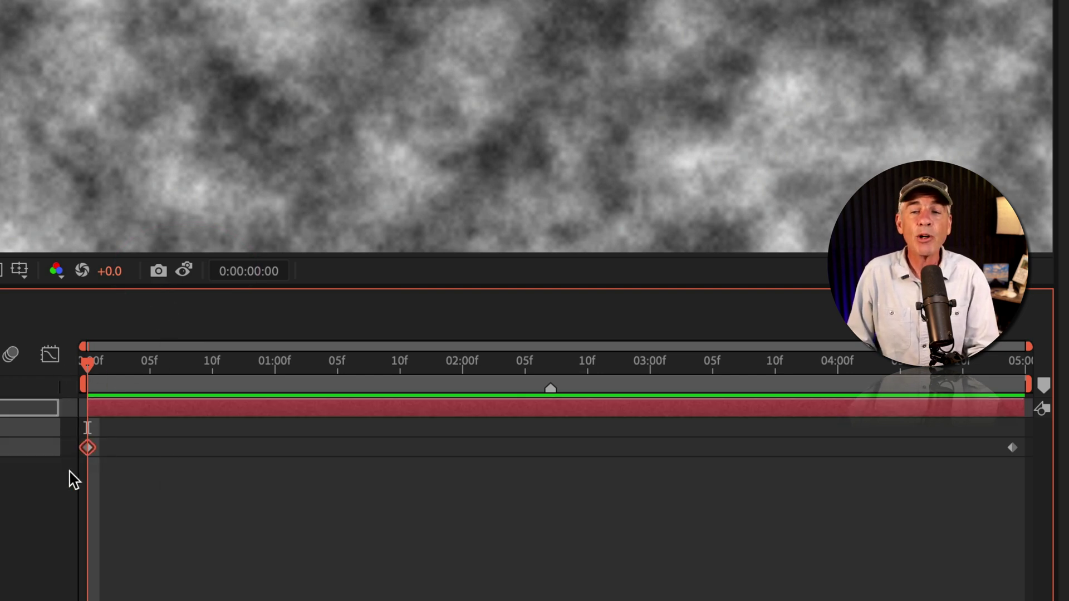
click(157, 273)
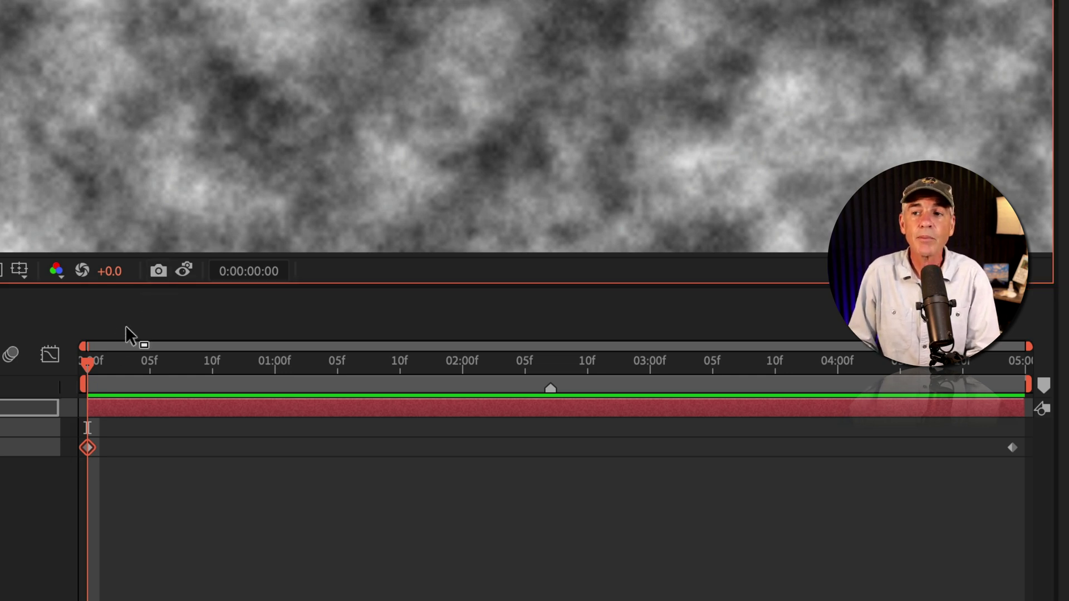
drag(86, 367, 1012, 364)
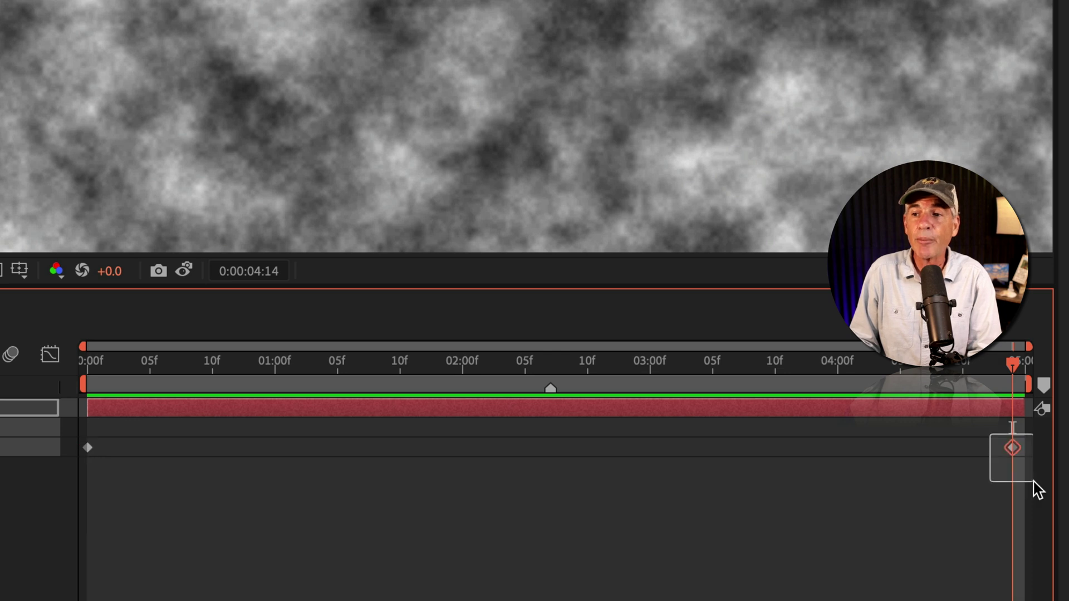
click(185, 272)
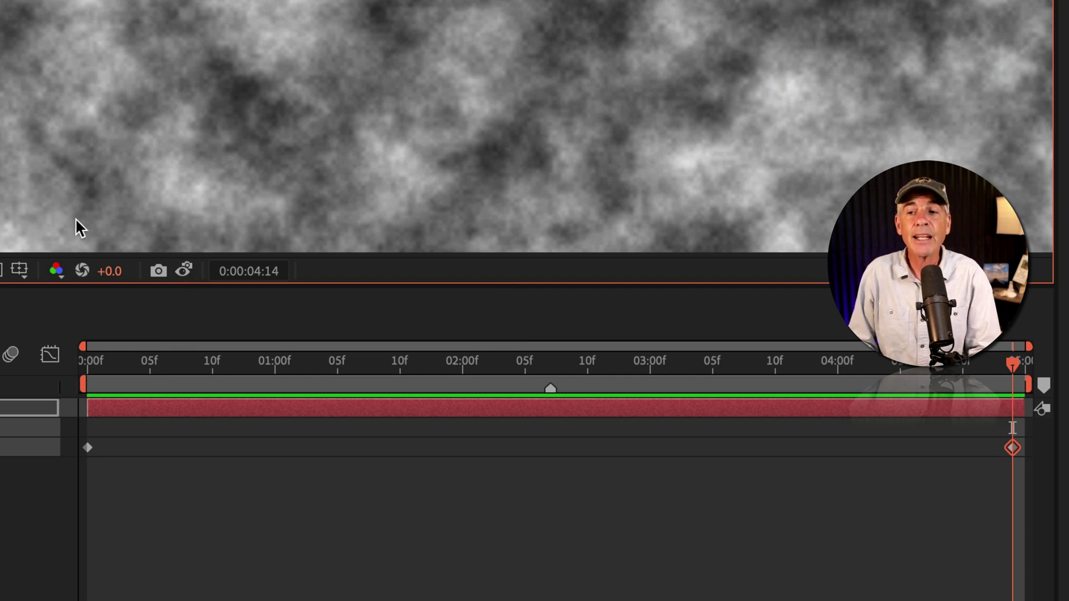
click(90, 434)
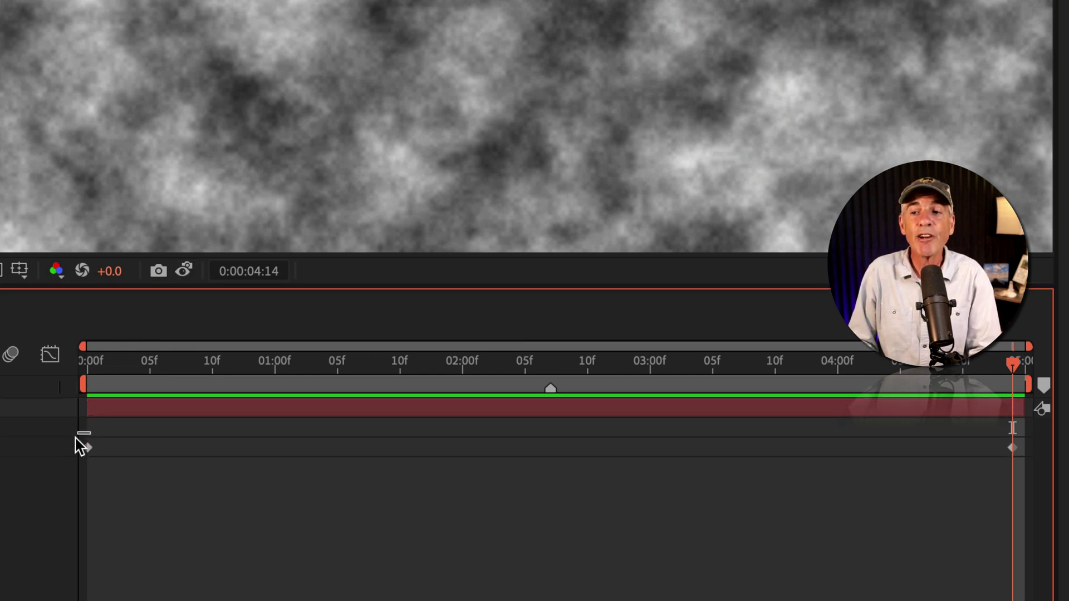
drag(83, 433, 971, 517)
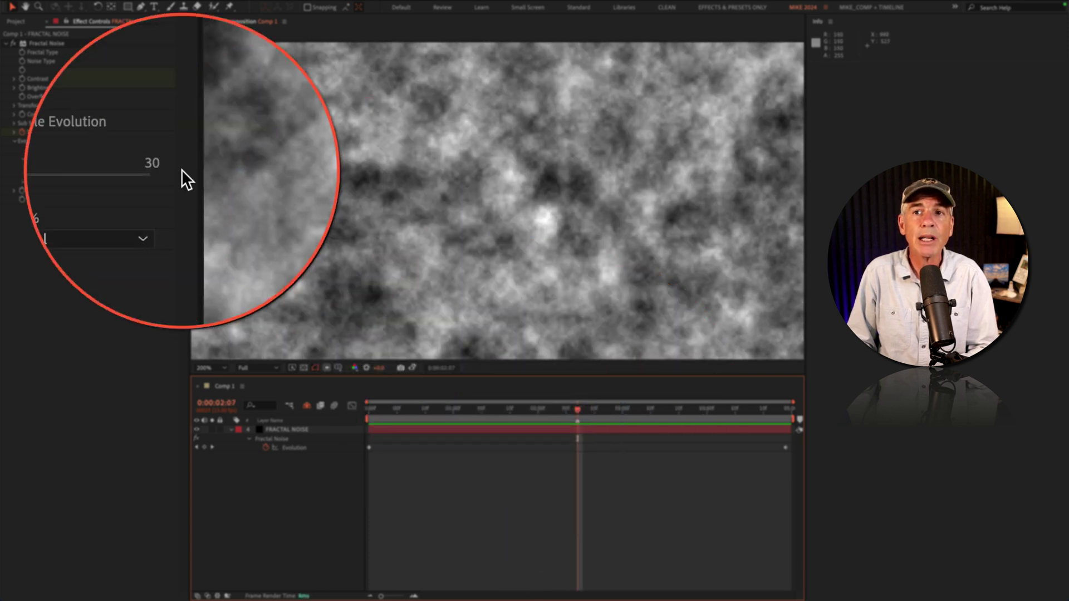
Step: Set Cycle (in Revolutions) back to 1
click(105, 160)
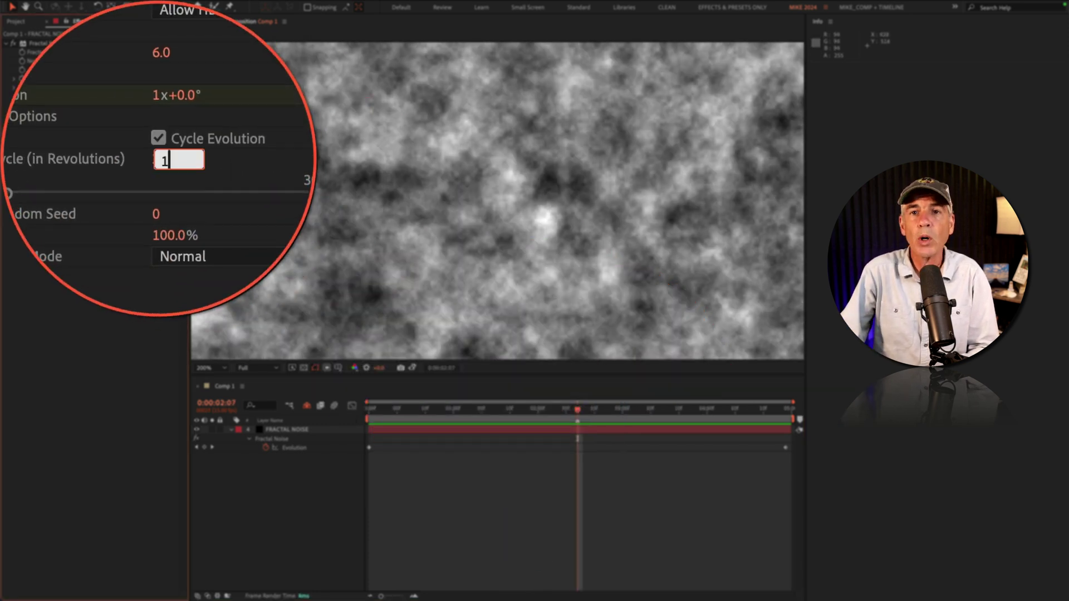
text(1)
key(Return)
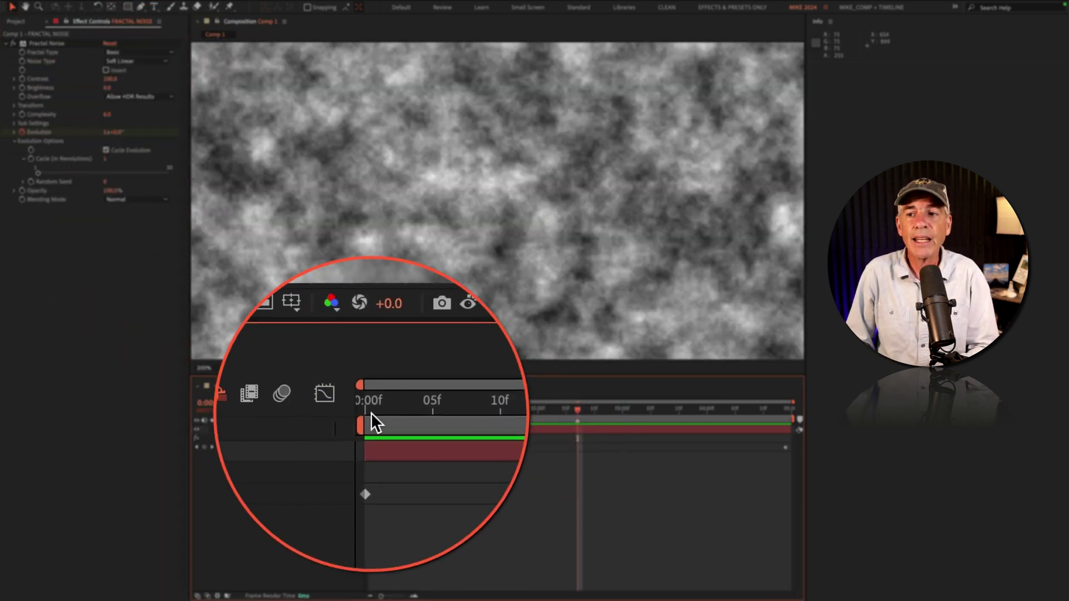
Step: Snapshot the first frame and compare it with frames at 0:00:02:07 and 0:00:04:13
click(368, 410)
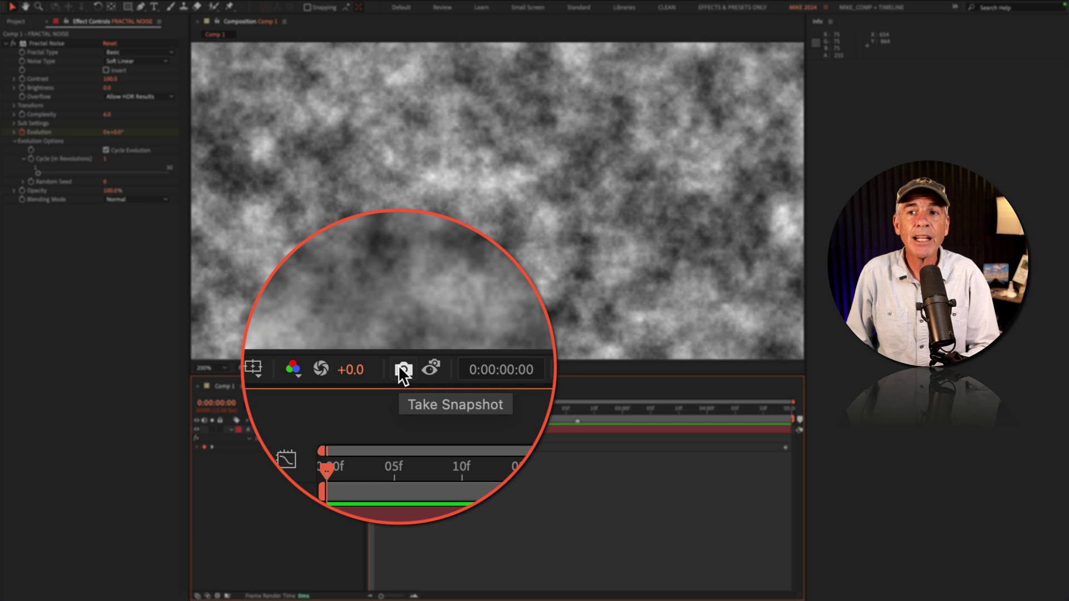
click(398, 365)
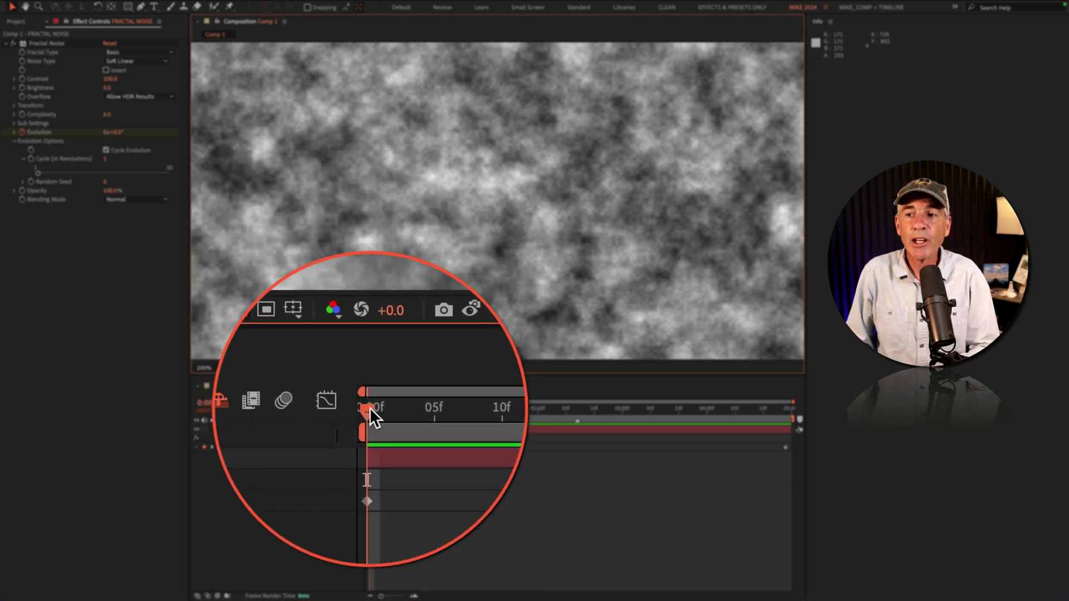
drag(369, 407, 577, 406)
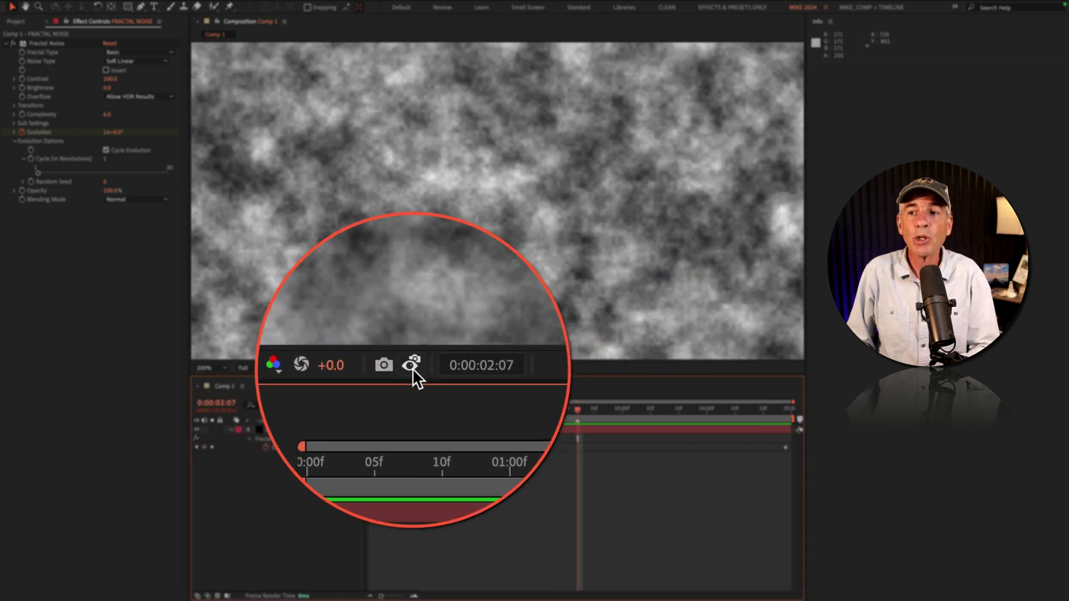
click(411, 367)
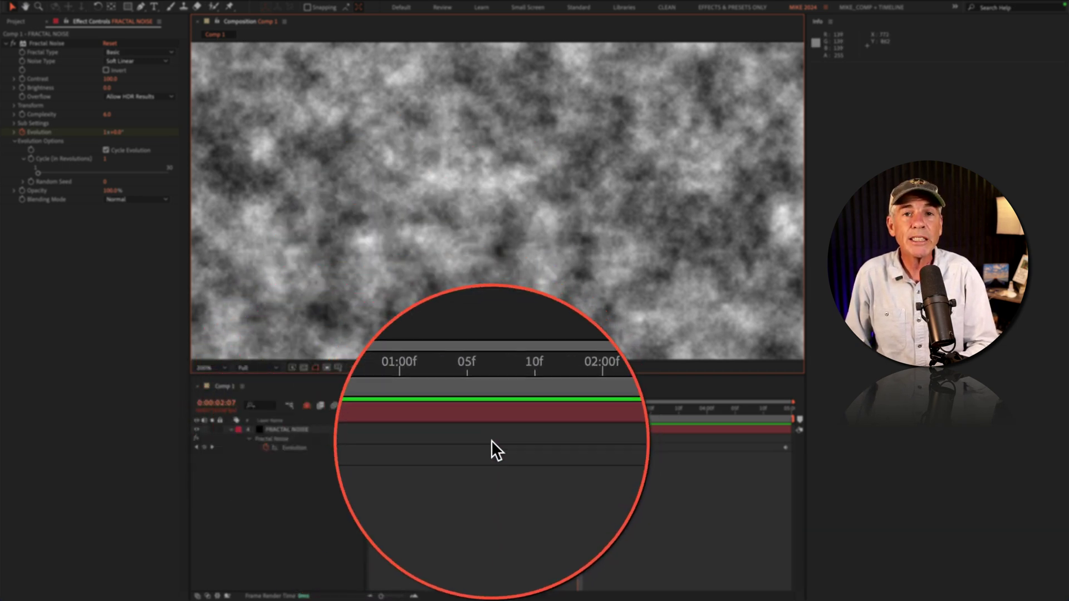
drag(579, 411, 787, 422)
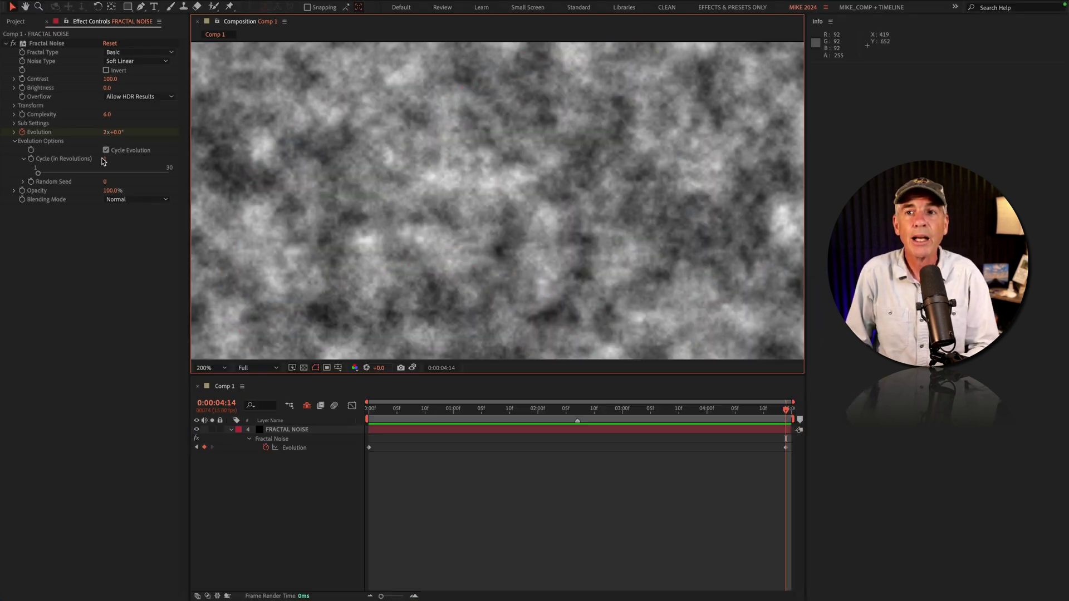
Step: Set Cycle (in Revolutions) back to 2 and preview the looping noise
text(2)
key(Return)
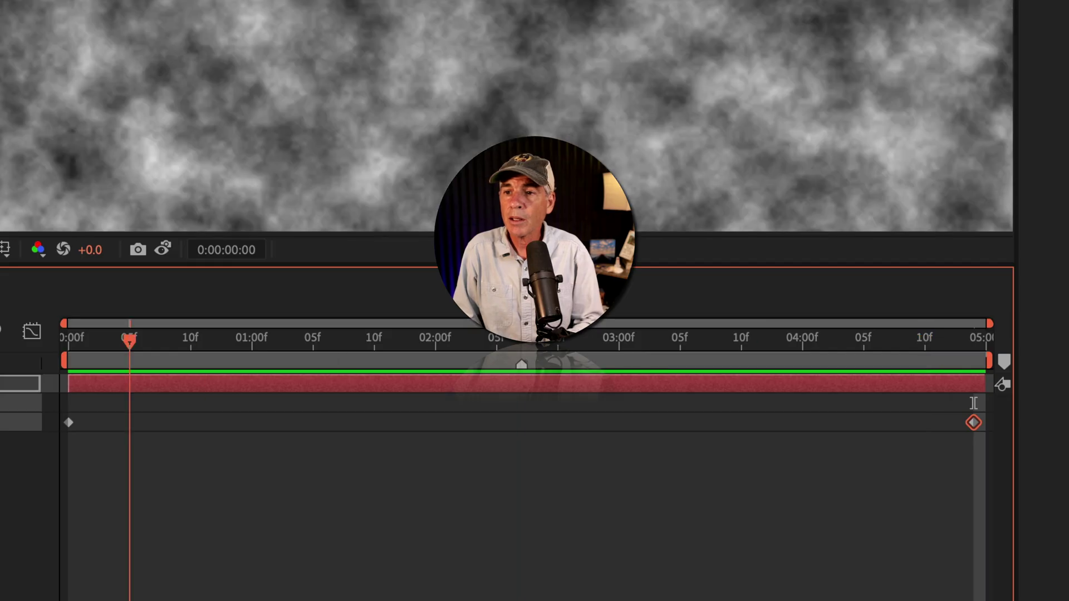
key(space)
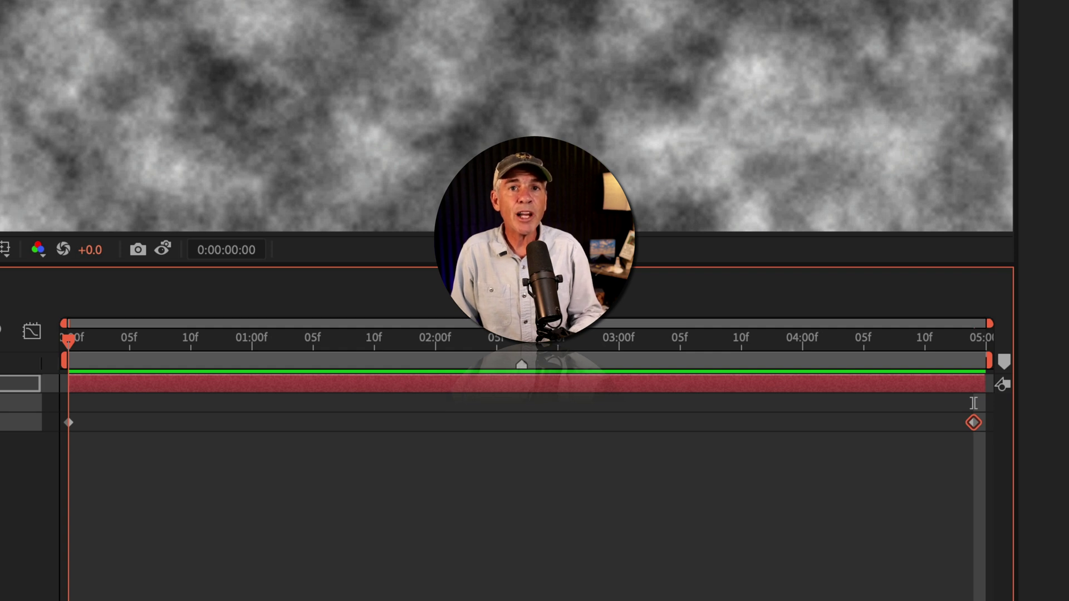
key(space)
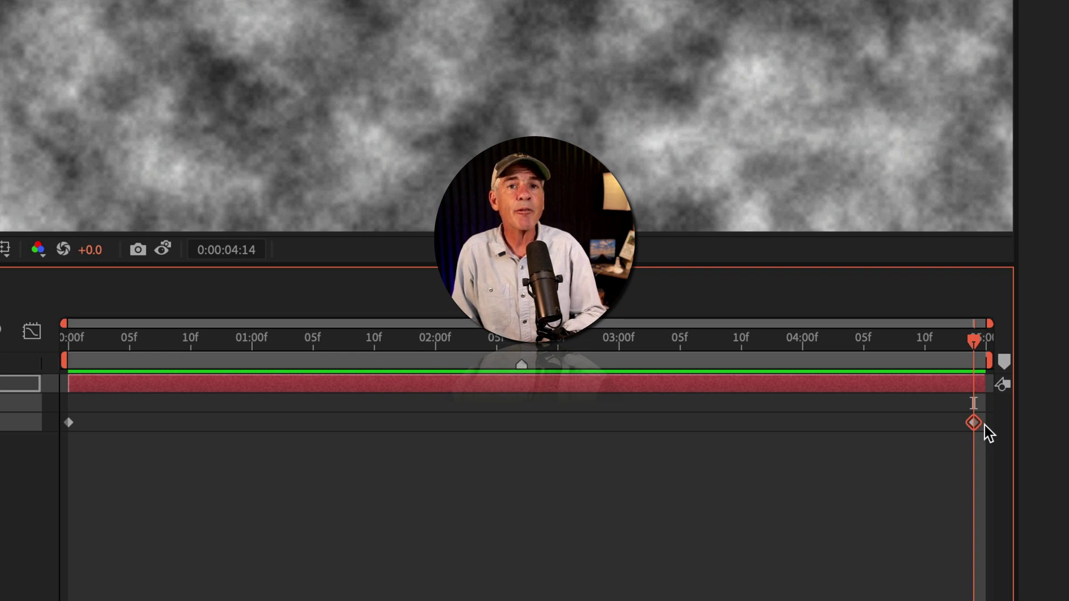
Step: Zoom the timeline in and step one frame forward to 0:00:05:00 for the last keyframe
key(=)
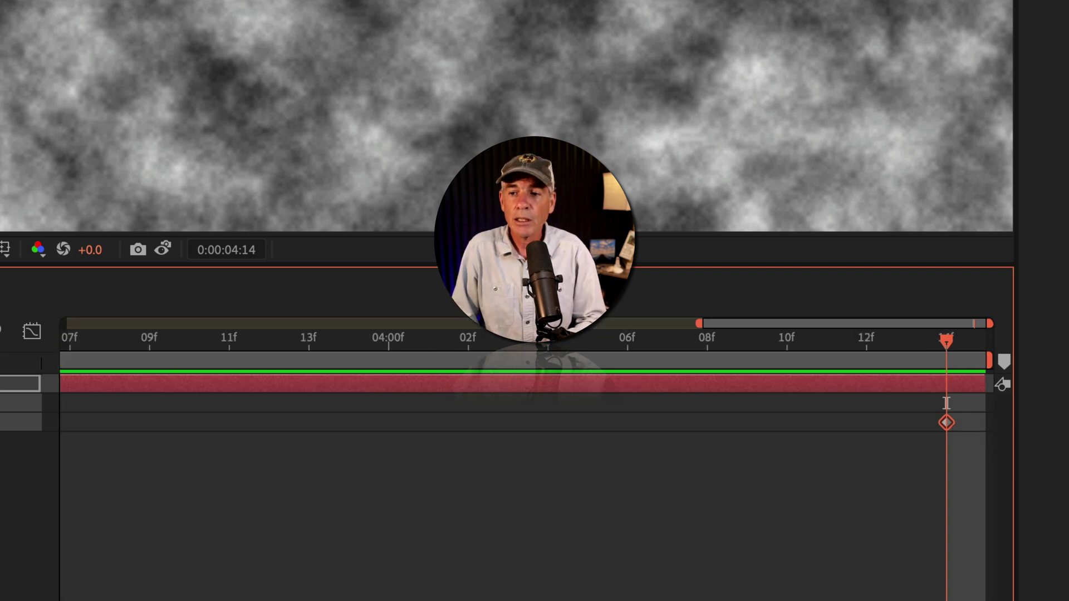
key(=)
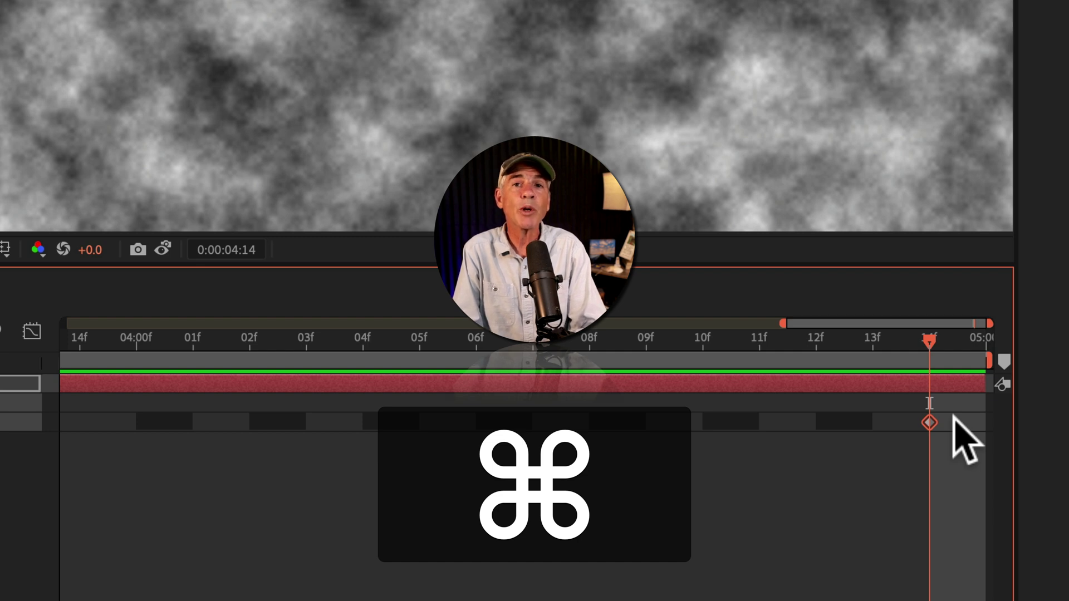
key(super+Right)
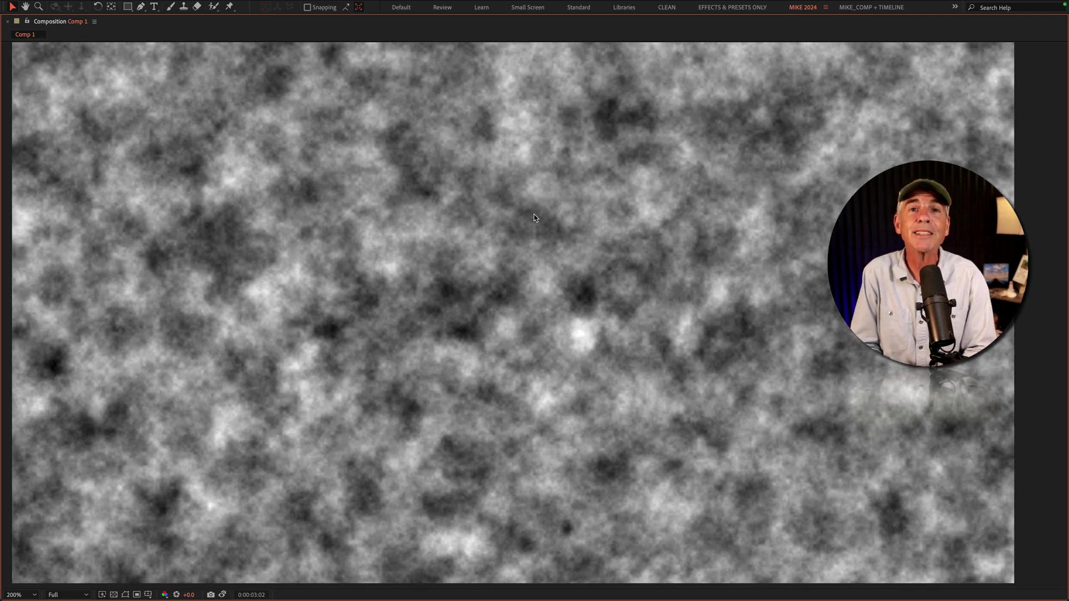
Step: Stop the preview and play the looping Fractal Noise back again
key(space)
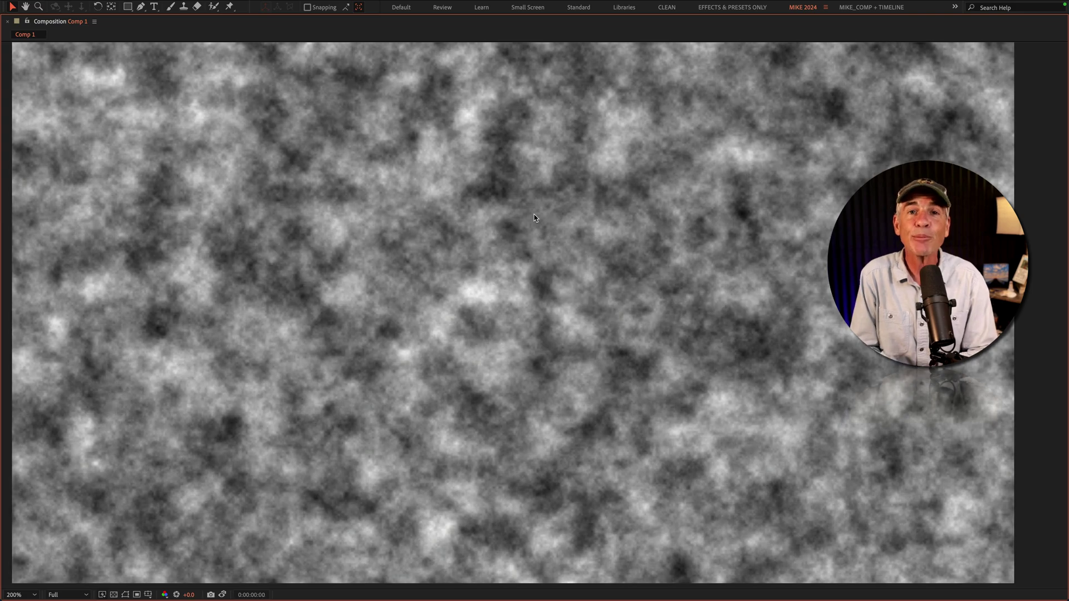
key(space)
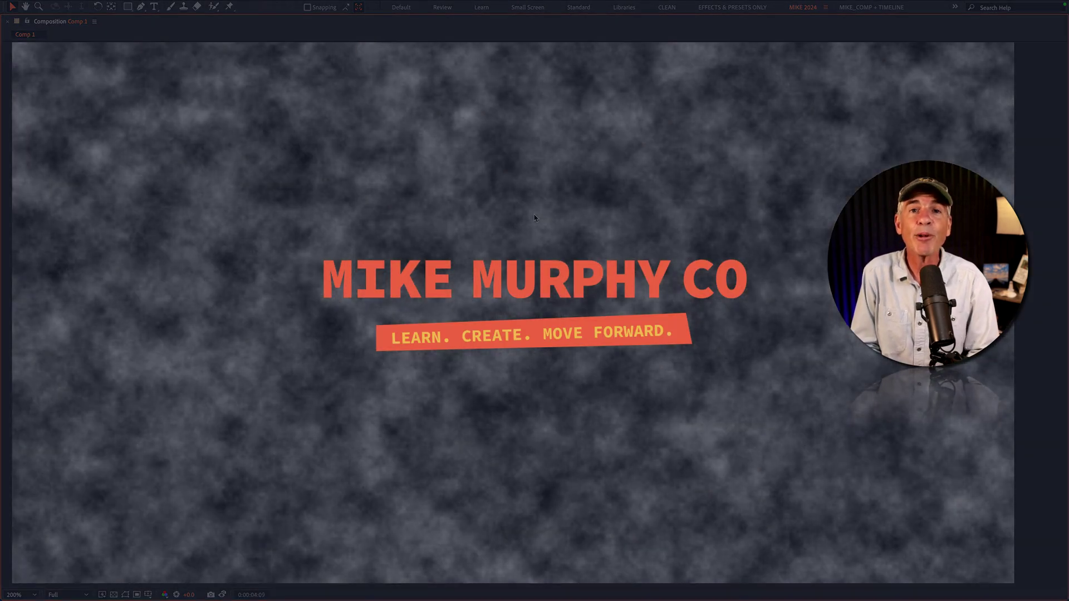